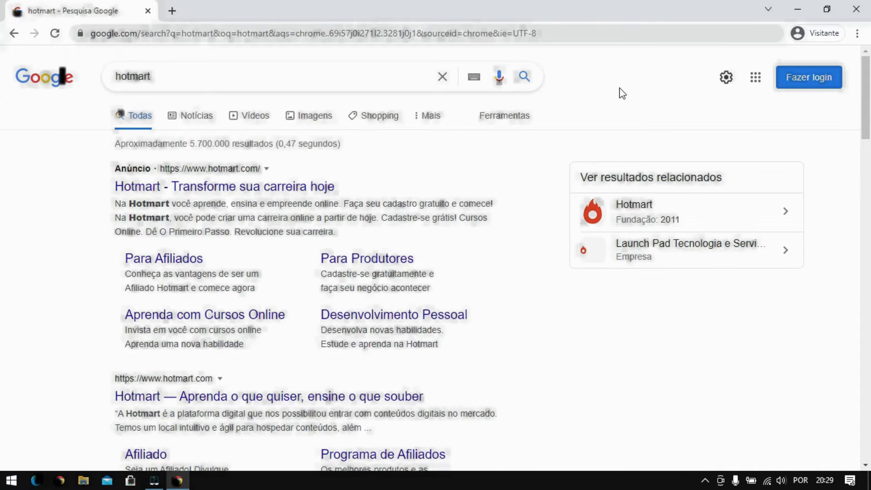
Translate the hotmart results page with Chrome, switching the target language from Portuguese to French
right_click(643, 93)
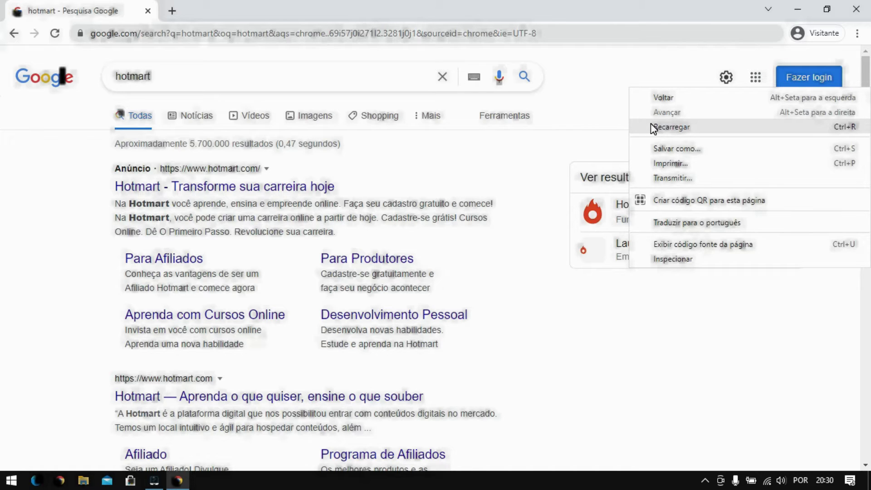
click(696, 223)
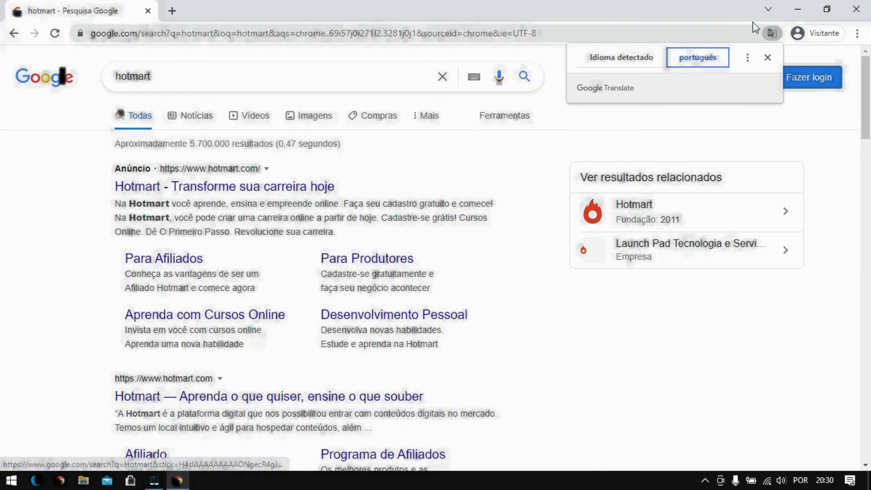
click(746, 60)
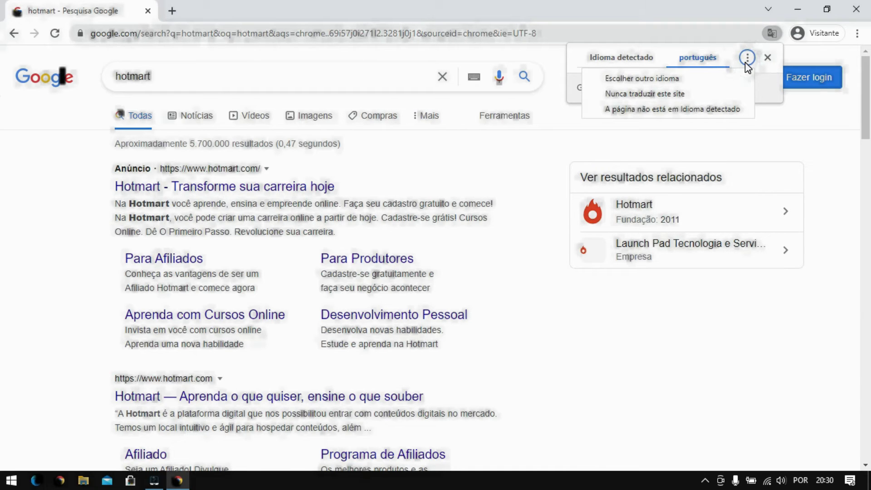
click(676, 79)
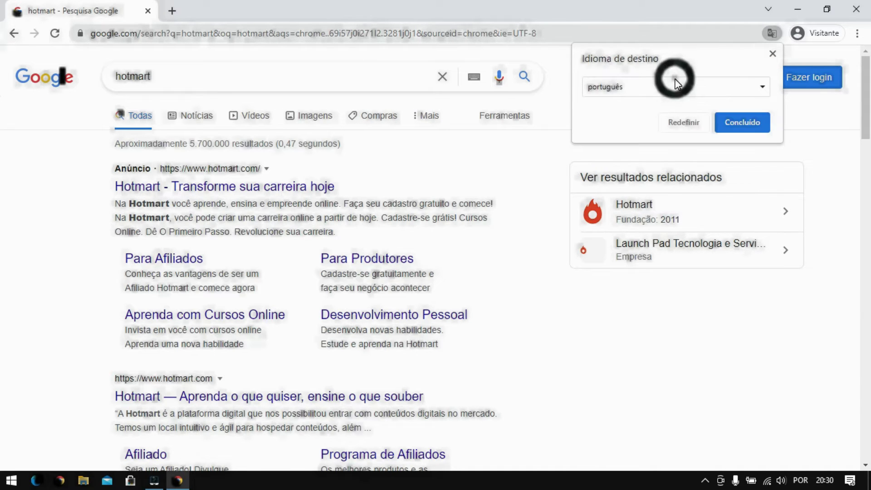
click(764, 88)
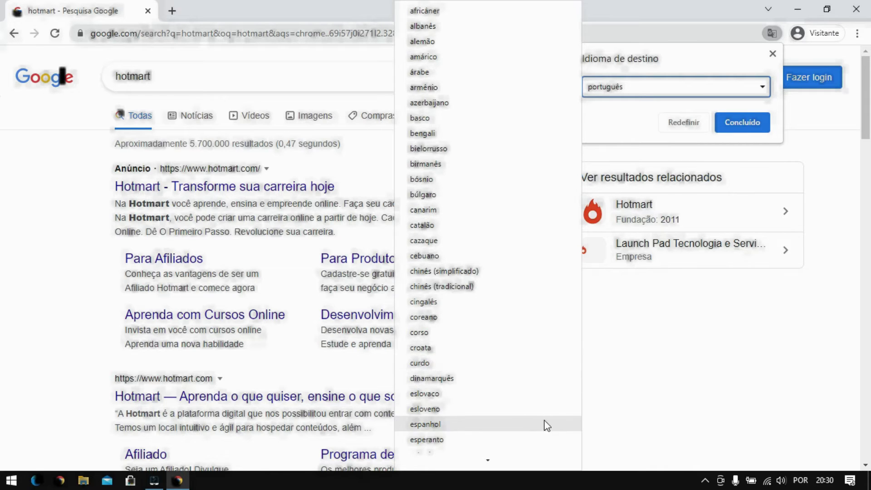
scroll(542, 448, down, 5)
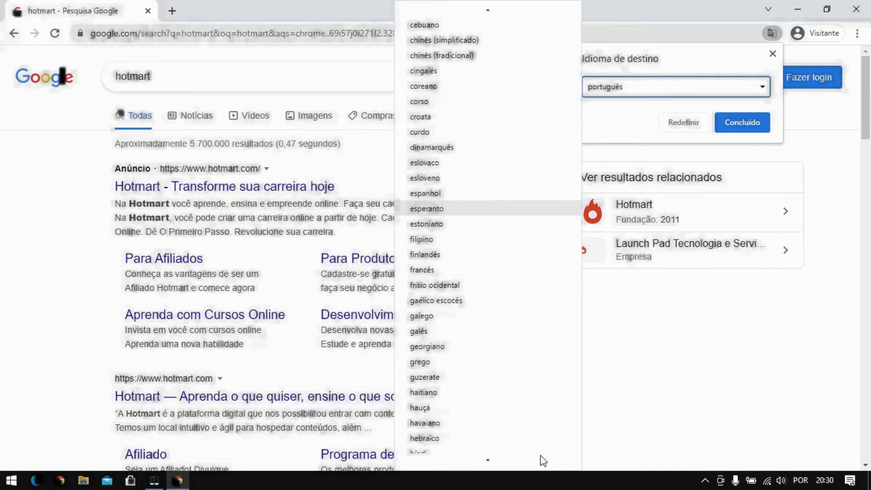
scroll(540, 456, down, 1)
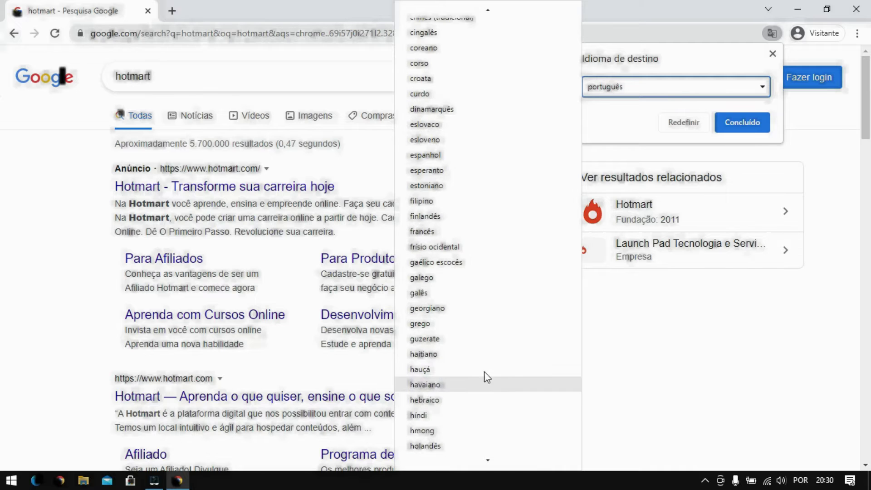
click(435, 231)
click(745, 127)
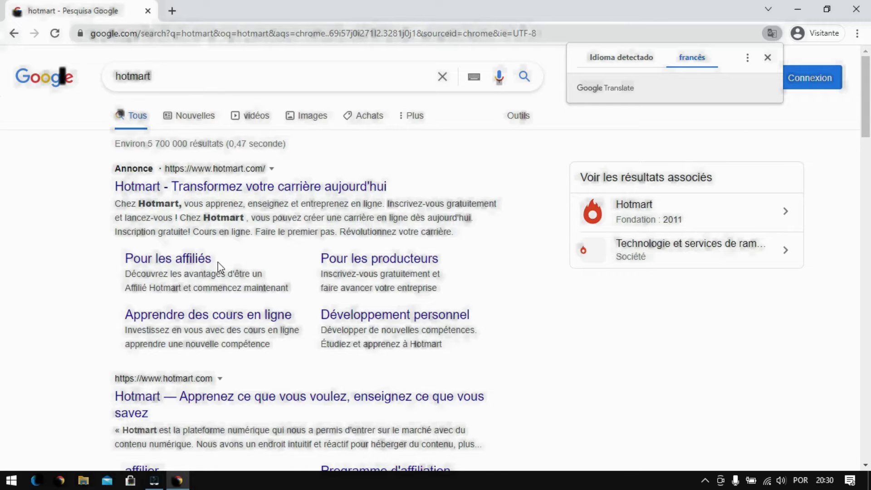
Open the 'Pour les affiliés' result and start sign-up from its call-to-action button
click(184, 267)
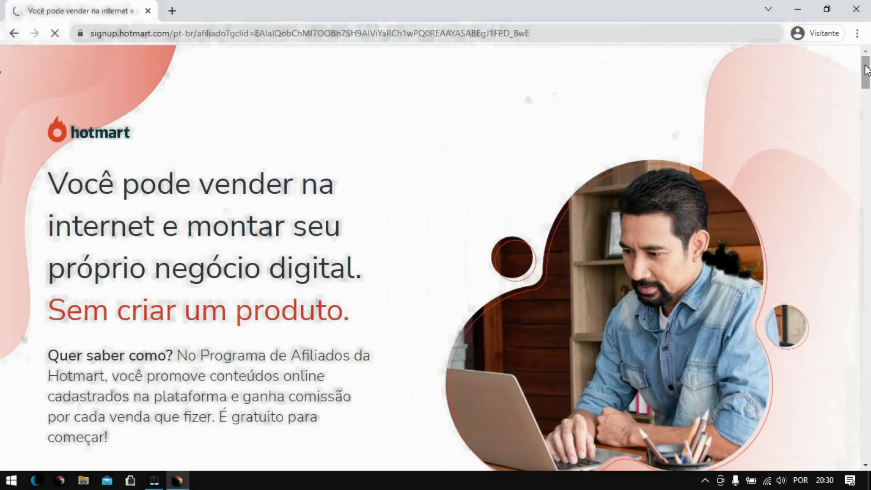
drag(866, 72, 866, 95)
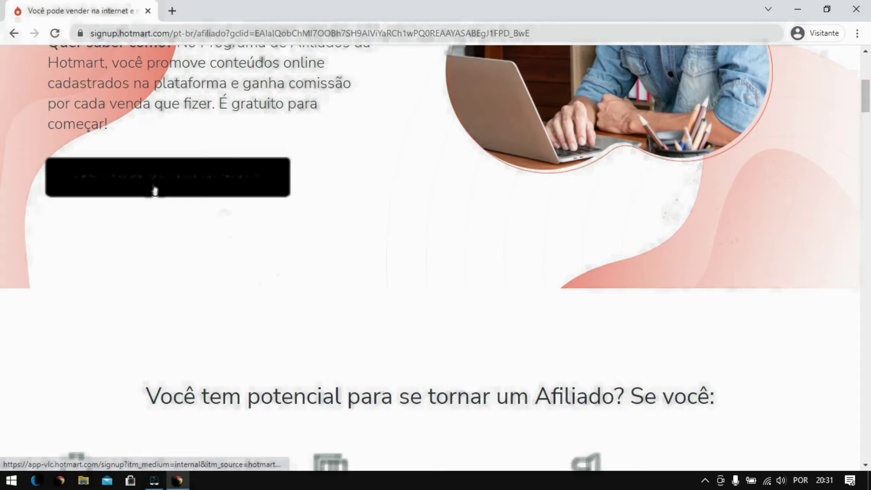
click(174, 192)
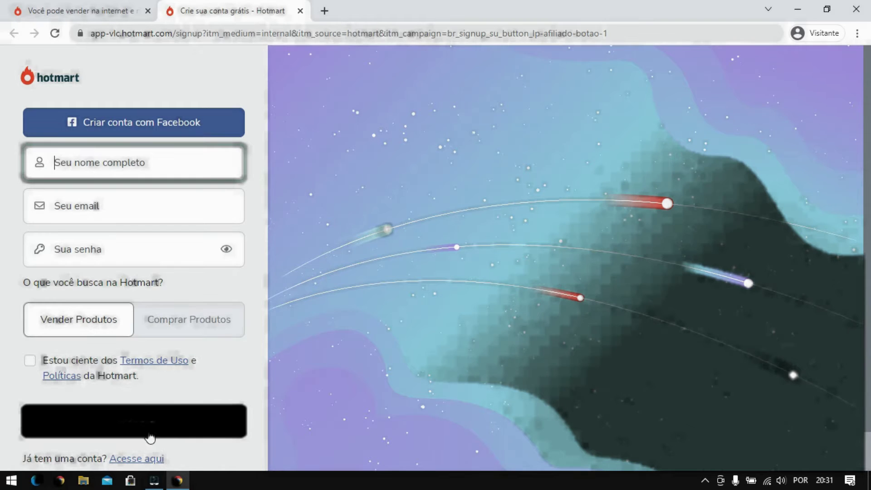
Switch to 'Acesse aqui' and log in with the account e-mail and password
click(154, 459)
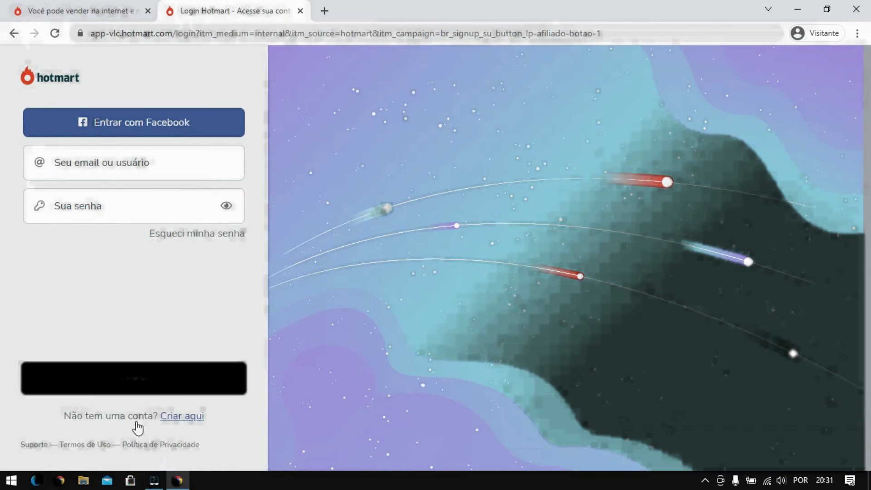
click(167, 171)
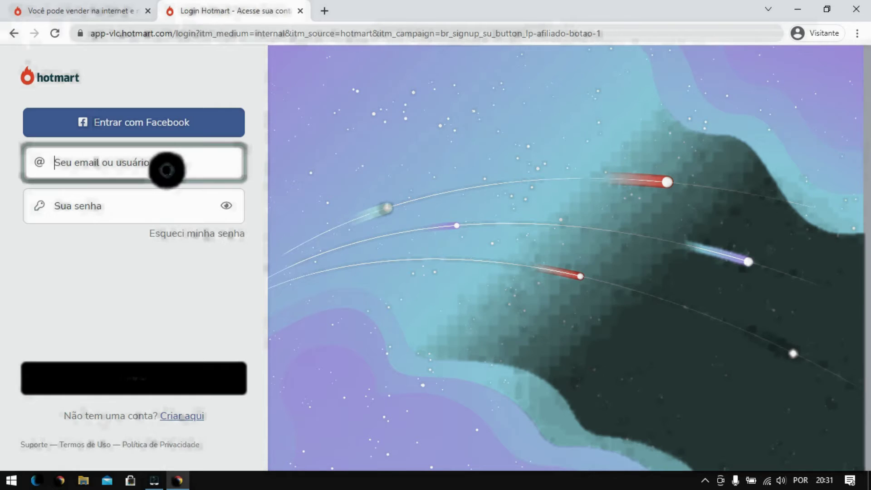
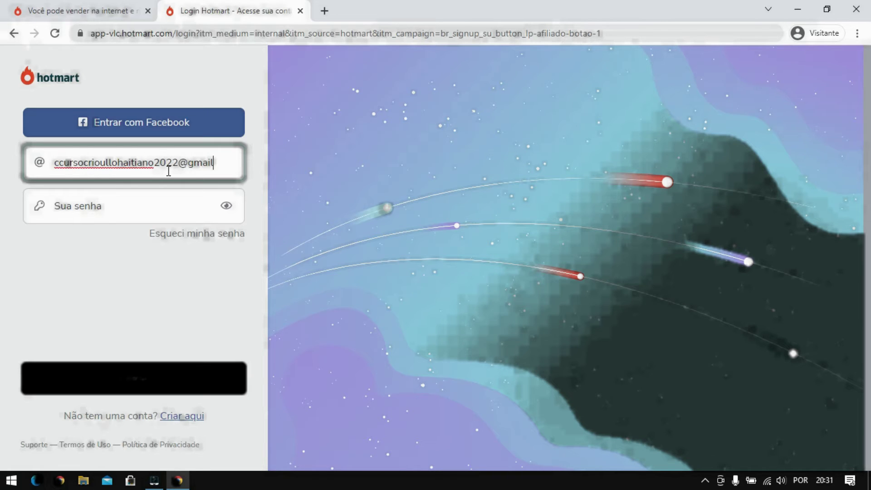
click(148, 204)
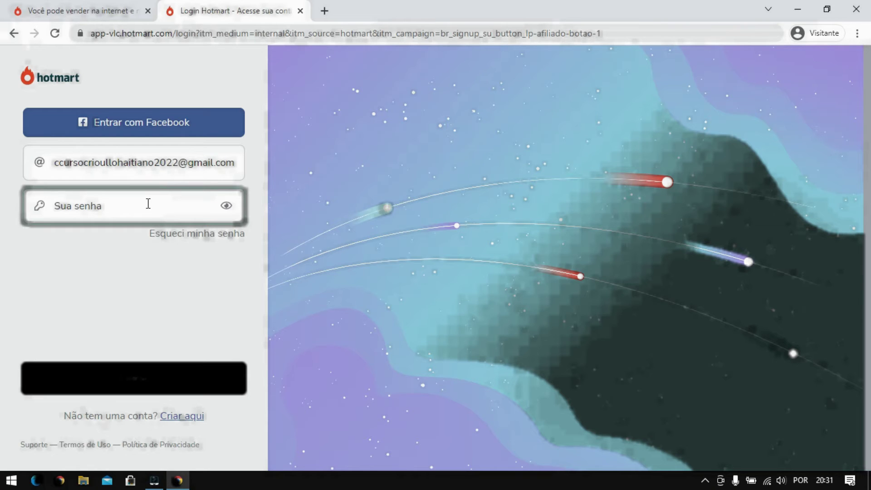
text(•)
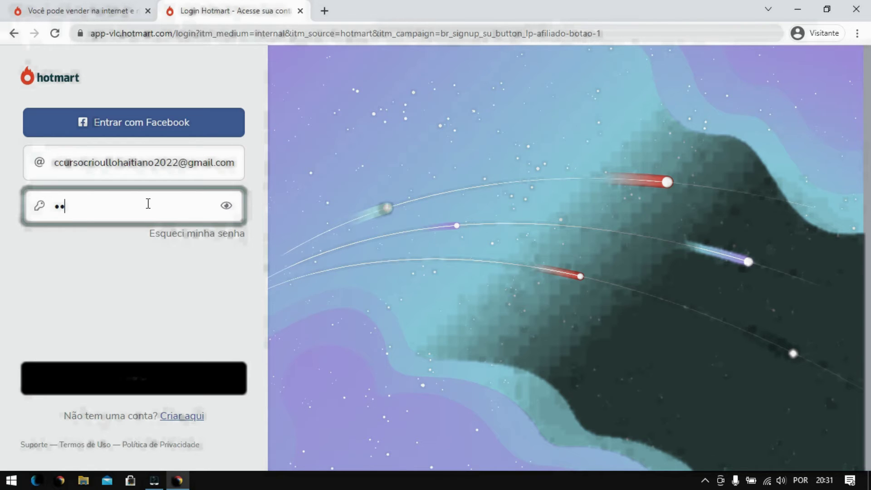
text(•••••••••)
click(141, 378)
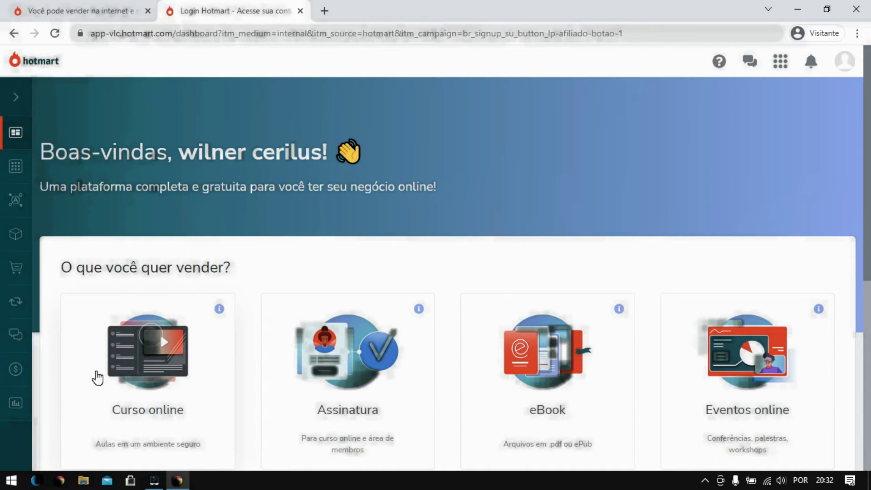
Expand the left navigation menu and go to Minha Conta
mouse_move(18, 116)
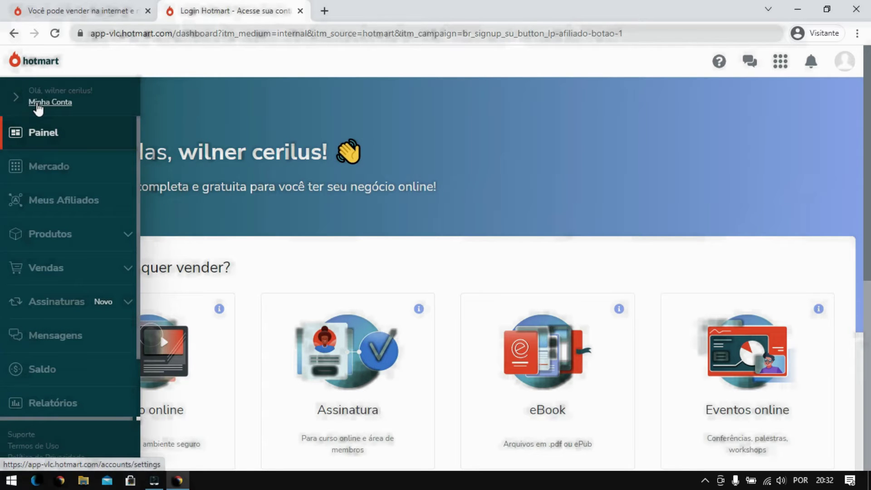
click(38, 104)
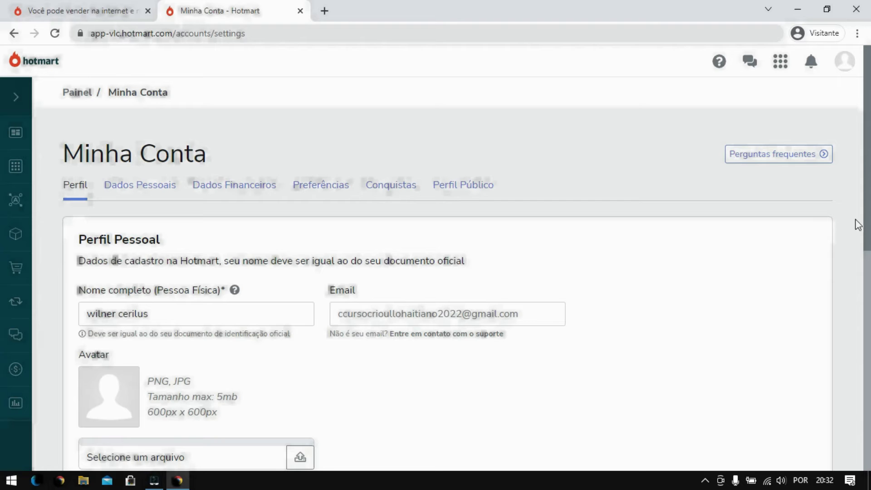
drag(869, 197, 868, 281)
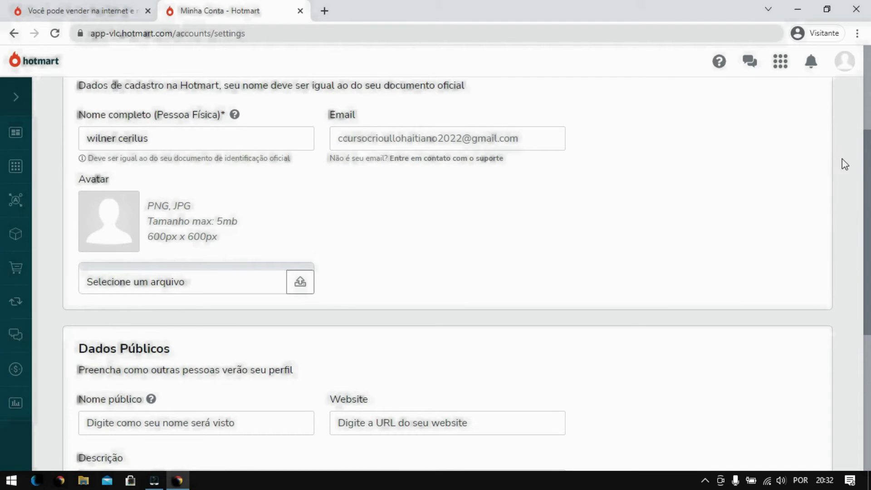
scroll(866, 202, down, 1)
scroll(867, 202, down, 1)
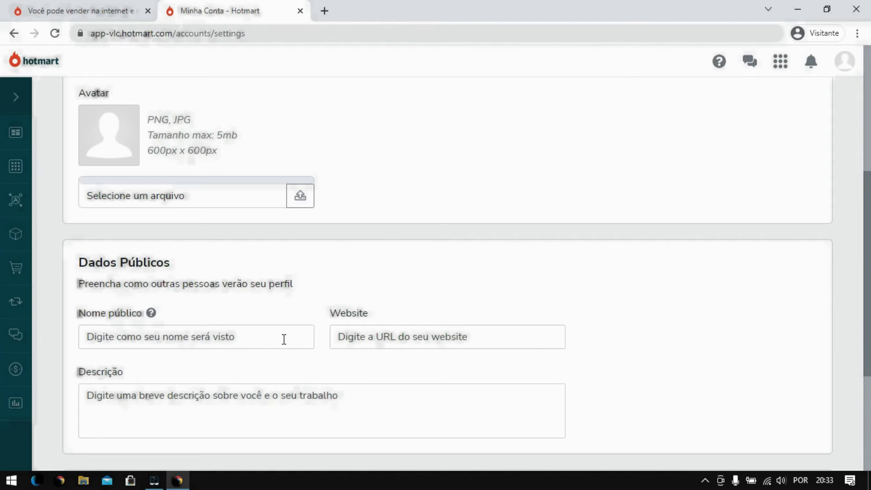
click(267, 336)
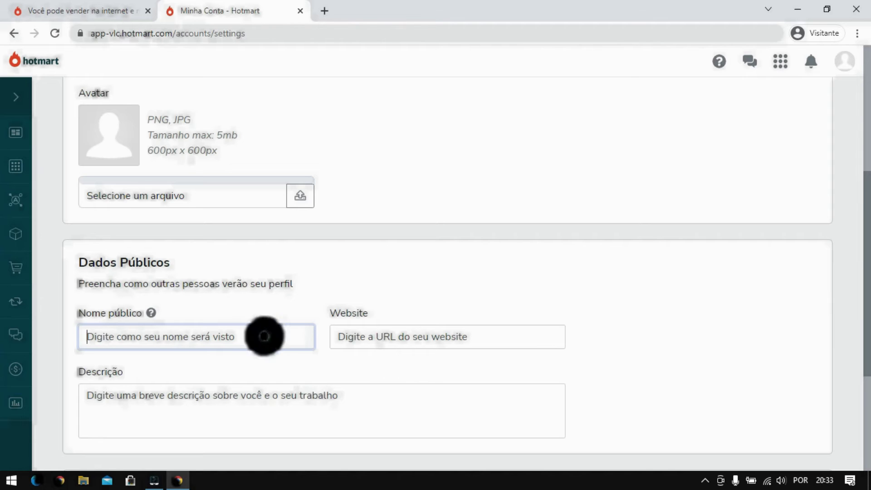
click(389, 340)
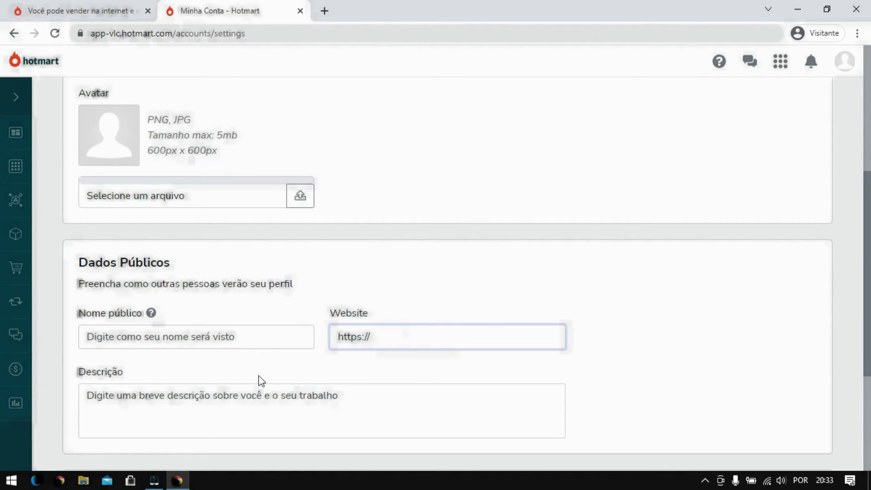
click(168, 422)
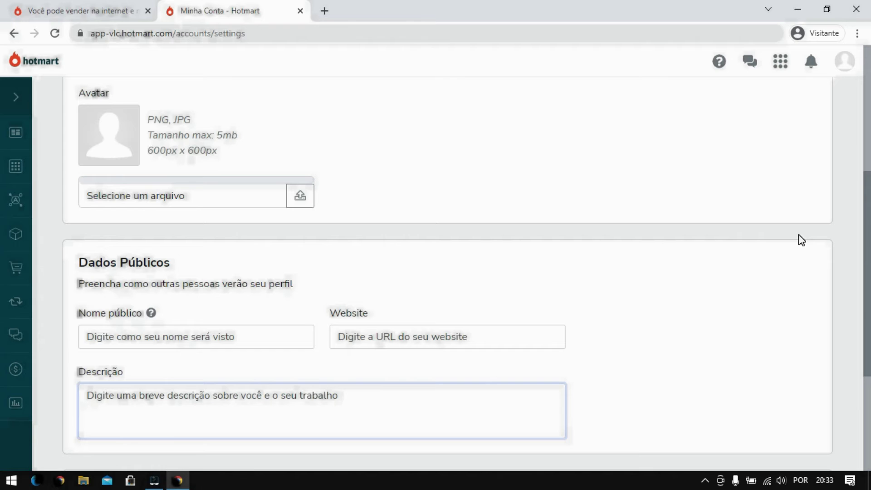
scroll(862, 204, up, 6)
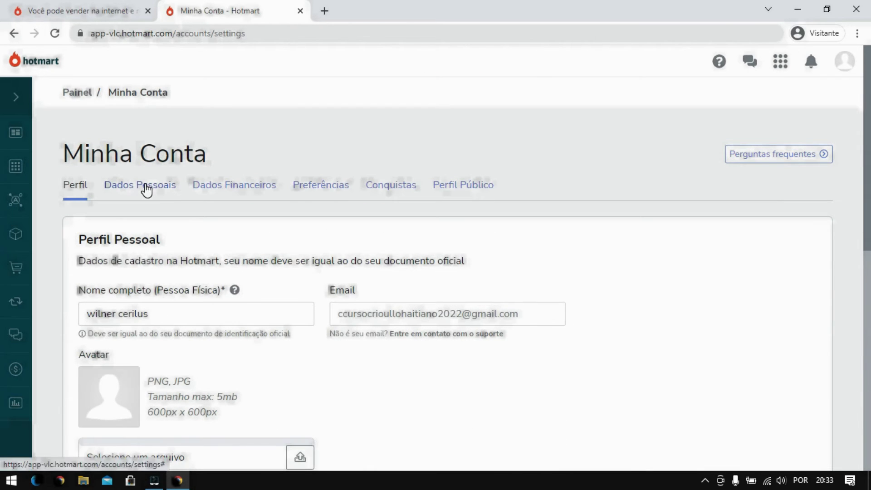
Switch to the Dados Pessoais tab and place the cursor in the empty CPF field
click(146, 188)
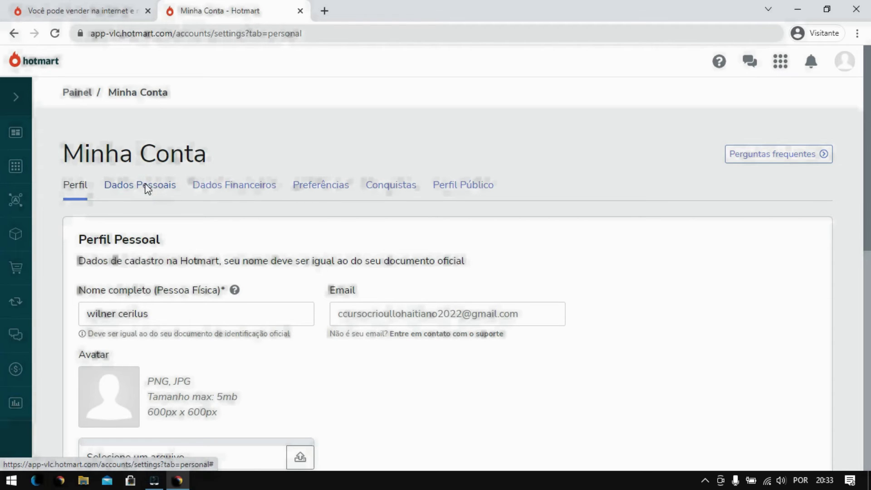
click(147, 188)
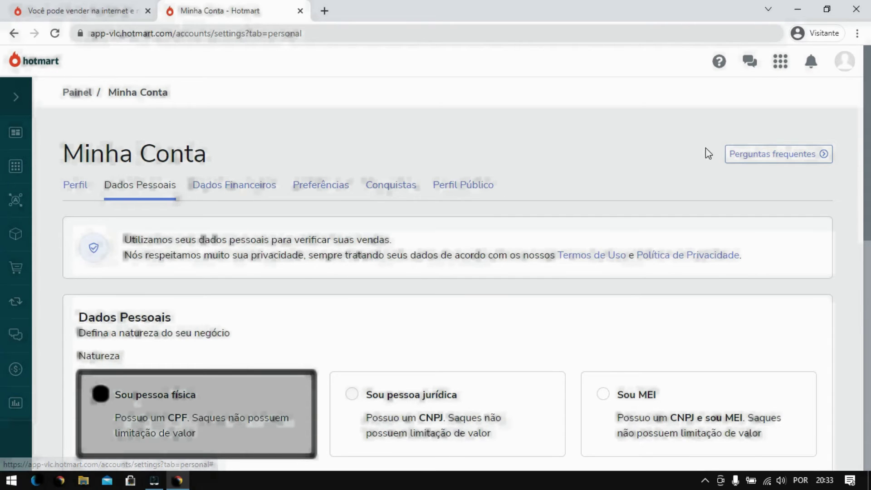
scroll(0, 131, down, 1)
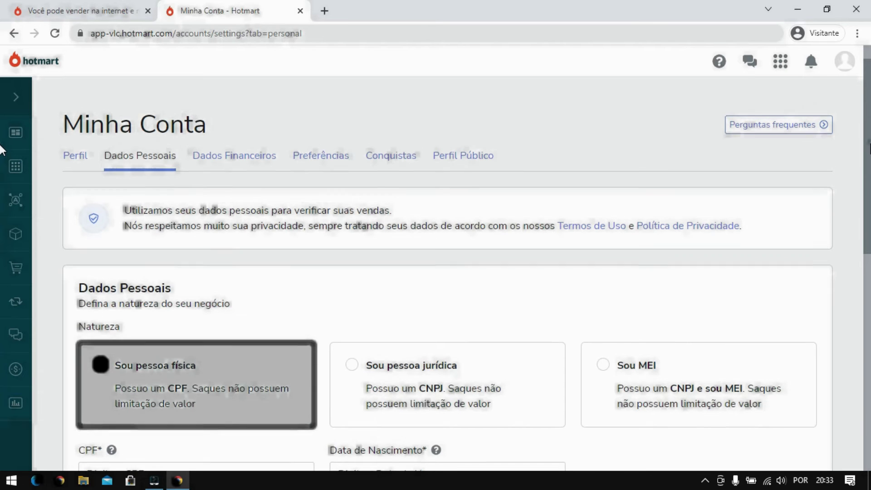
scroll(2, 156, down, 1)
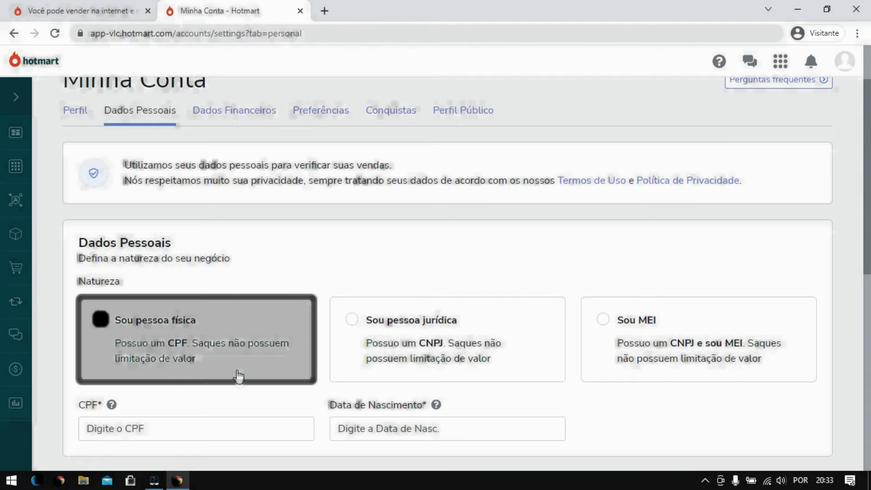
click(156, 428)
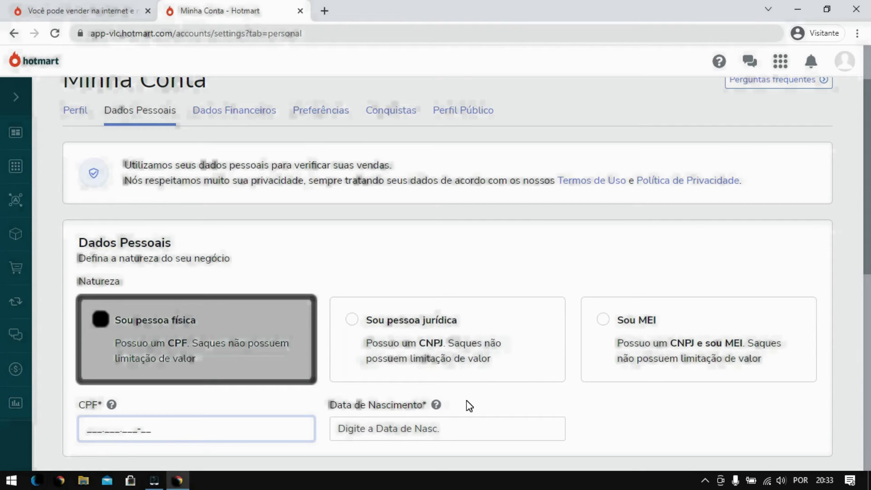
drag(867, 159, 867, 194)
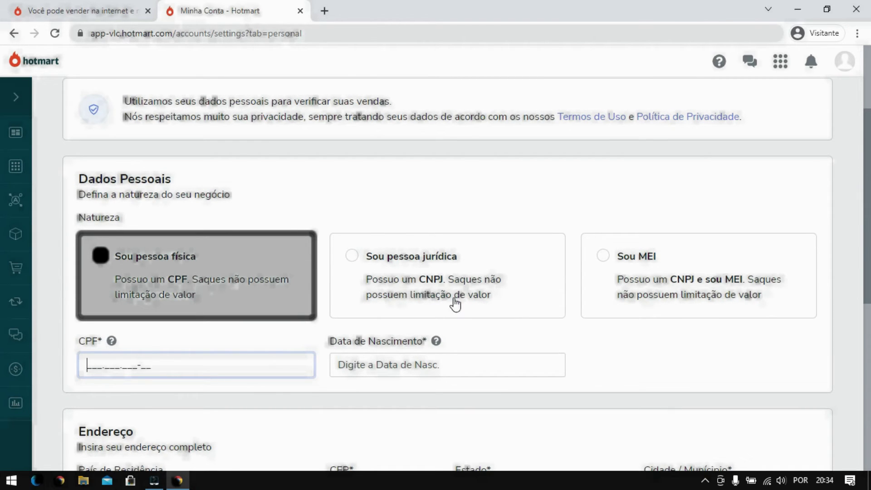
click(448, 364)
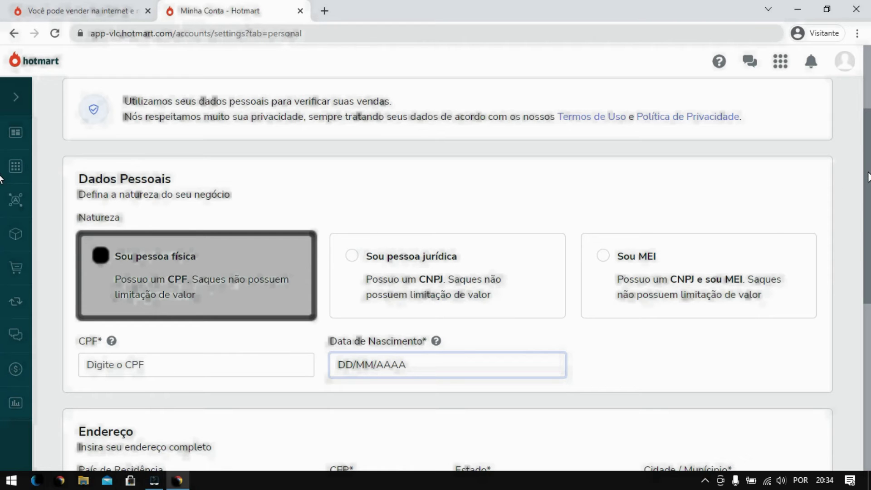
scroll(868, 176, down, 1)
scroll(868, 194, up, 1)
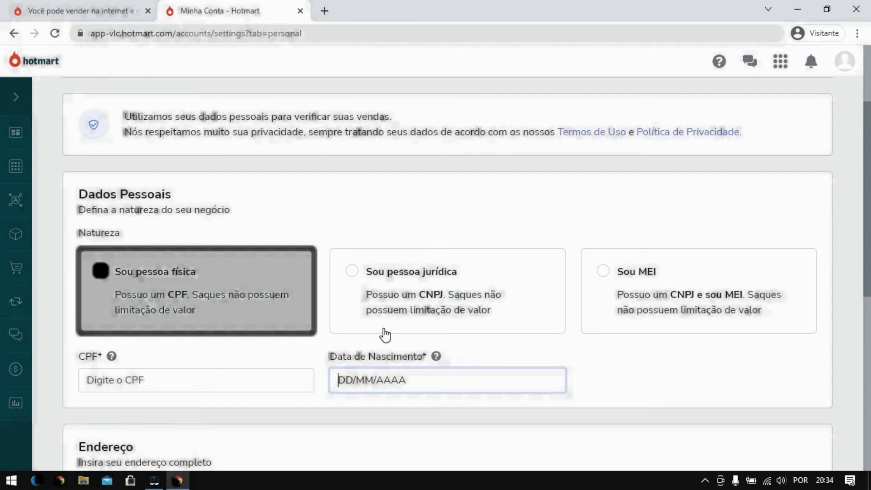
click(351, 272)
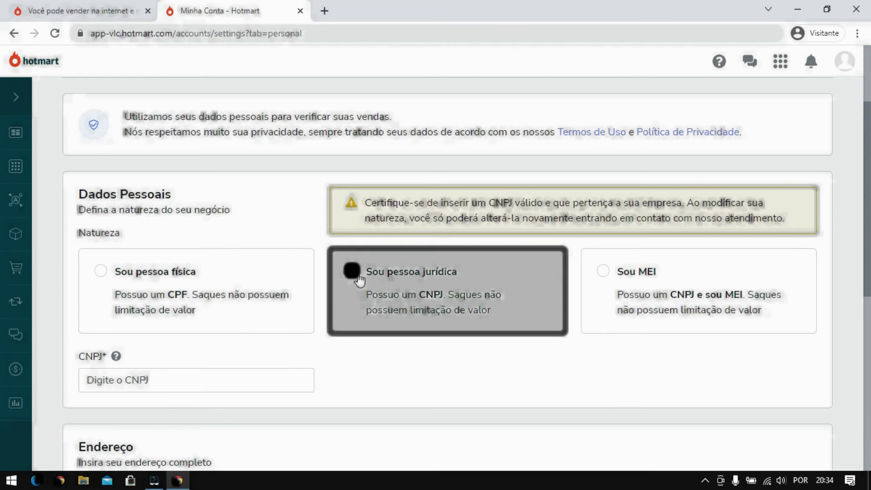
click(188, 391)
click(101, 274)
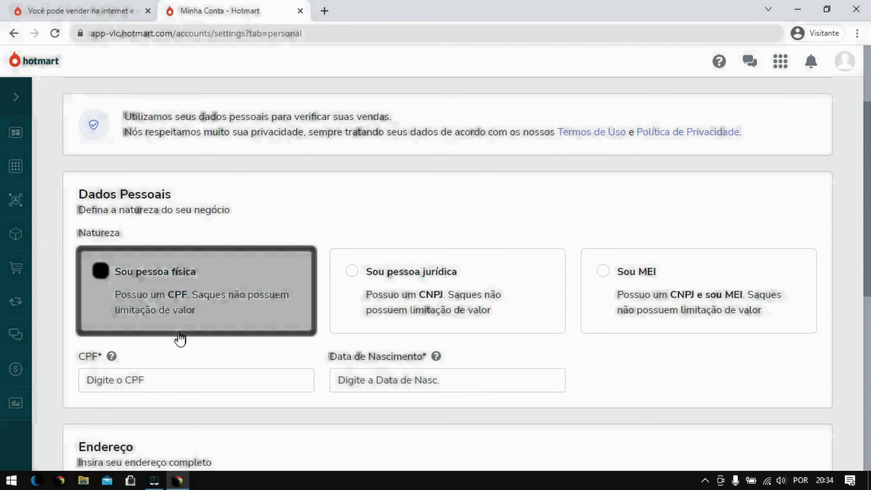
click(183, 382)
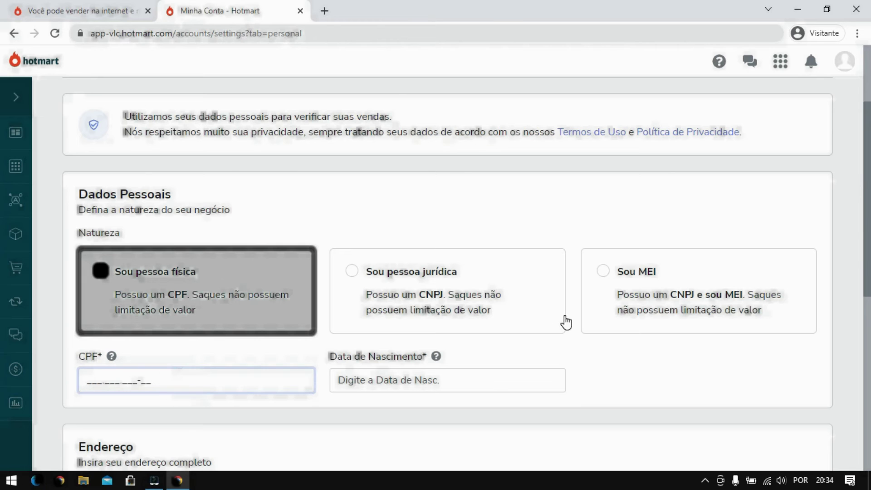
drag(868, 210, 867, 305)
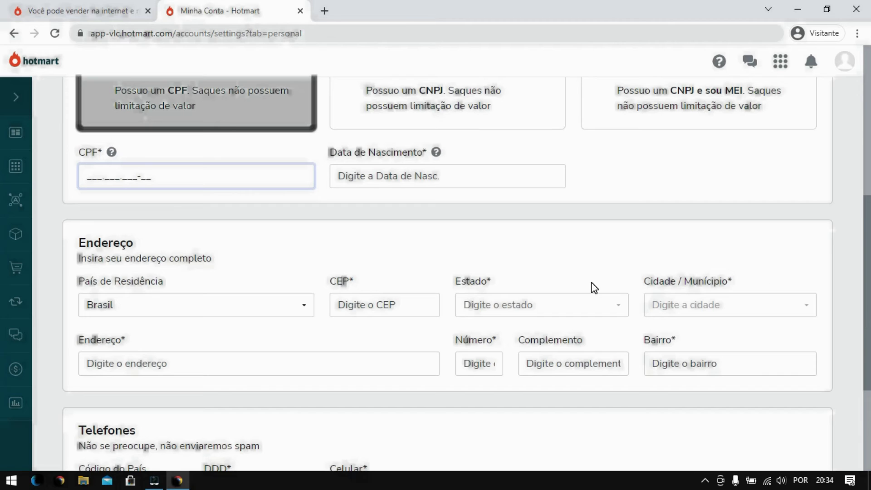
click(306, 310)
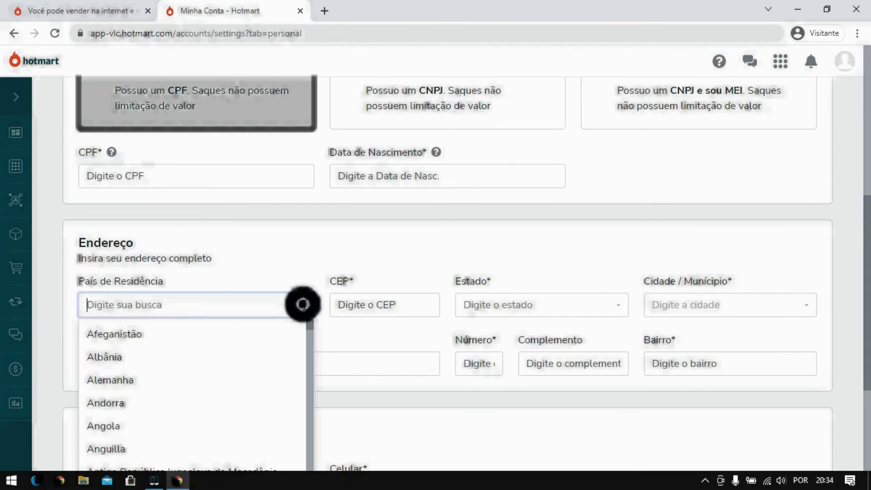
click(347, 343)
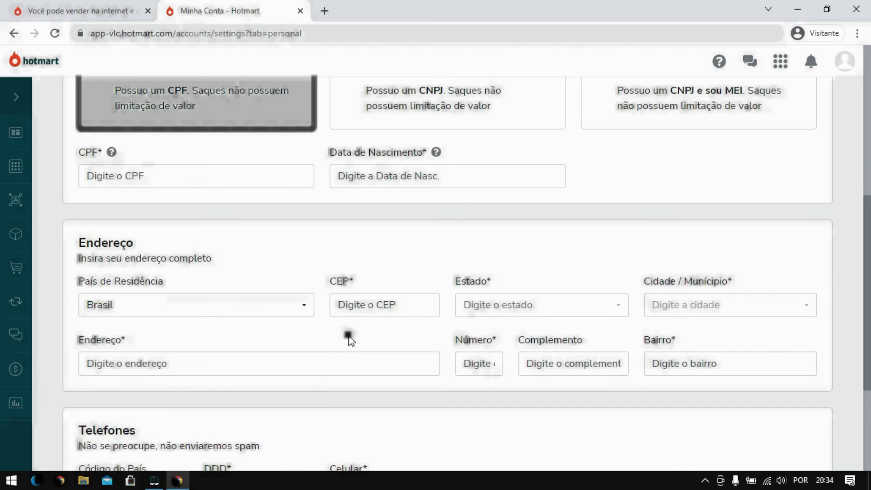
click(231, 368)
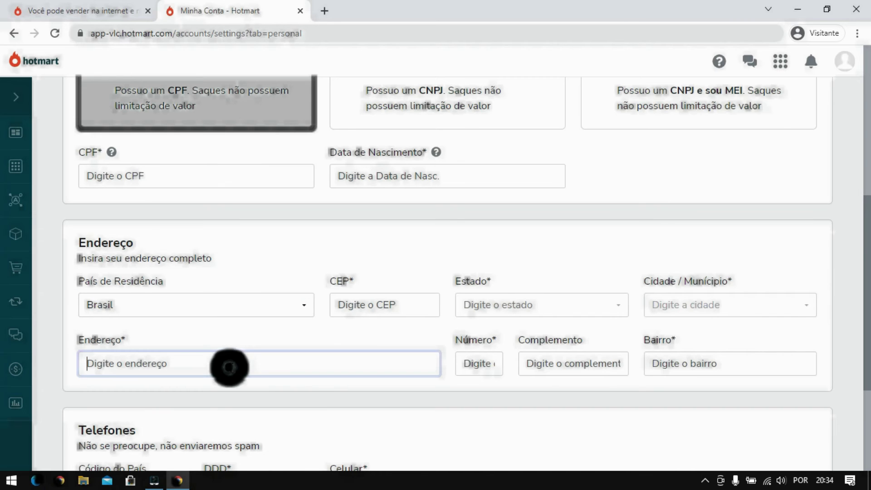
click(384, 305)
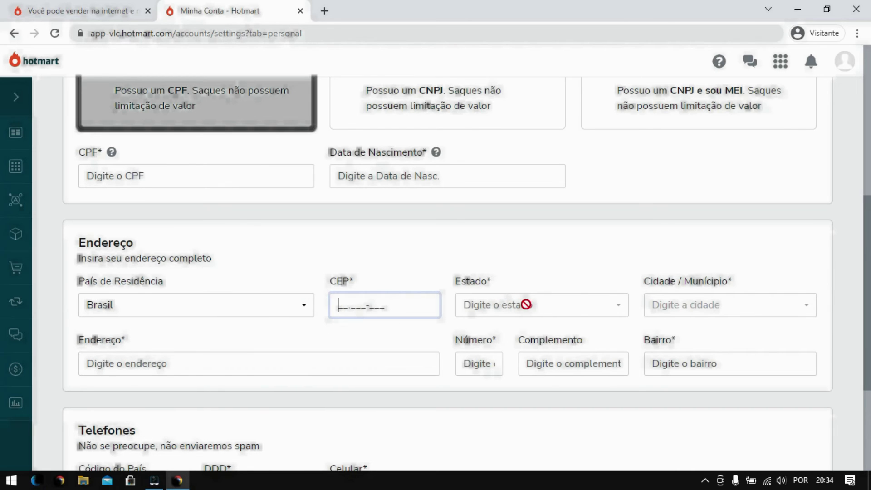
click(552, 305)
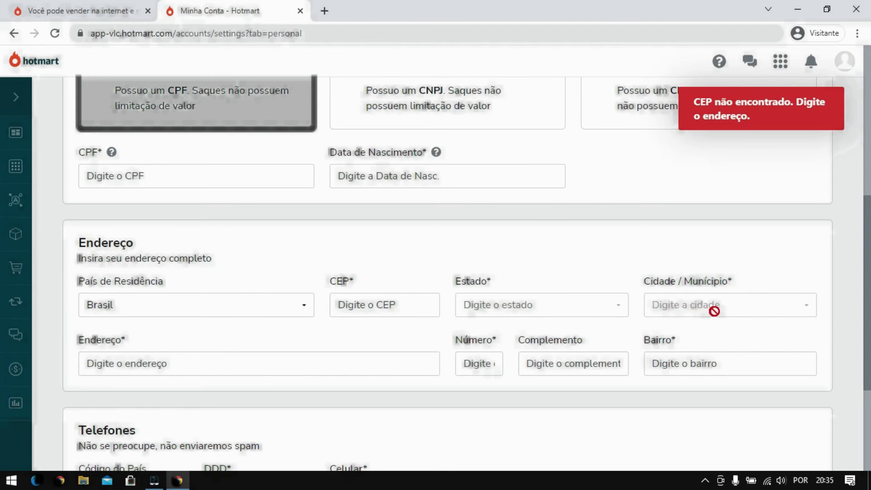
drag(868, 252, 867, 297)
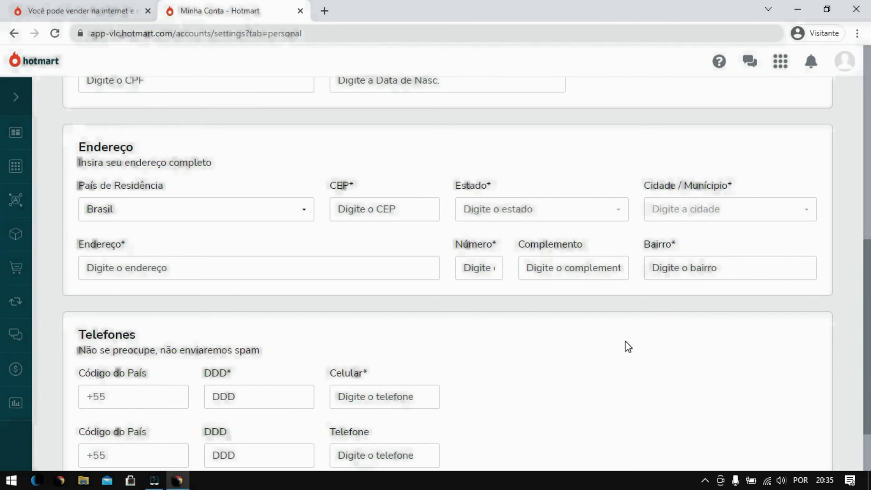
scroll(867, 240, down, 2)
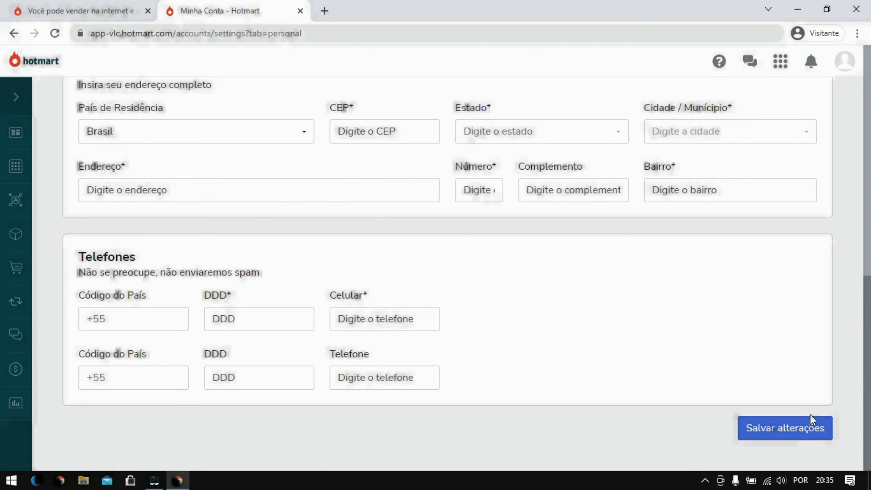
scroll(857, 367, up, 3)
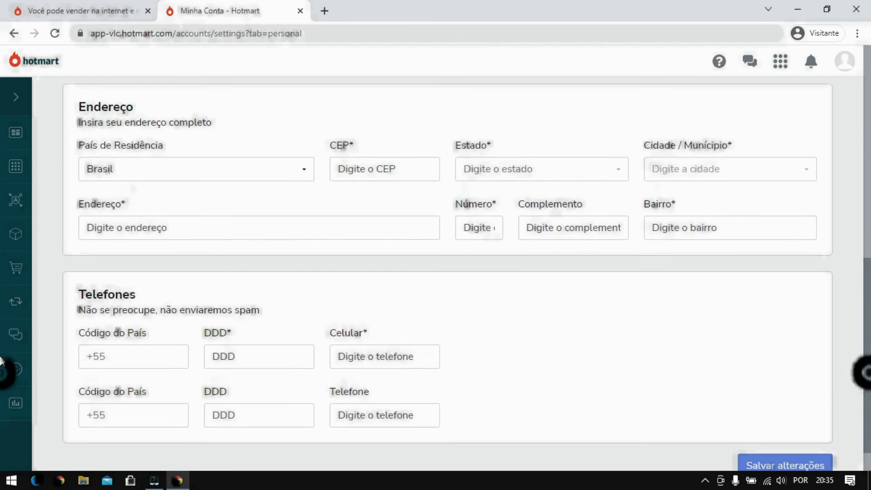
drag(869, 321, 870, 146)
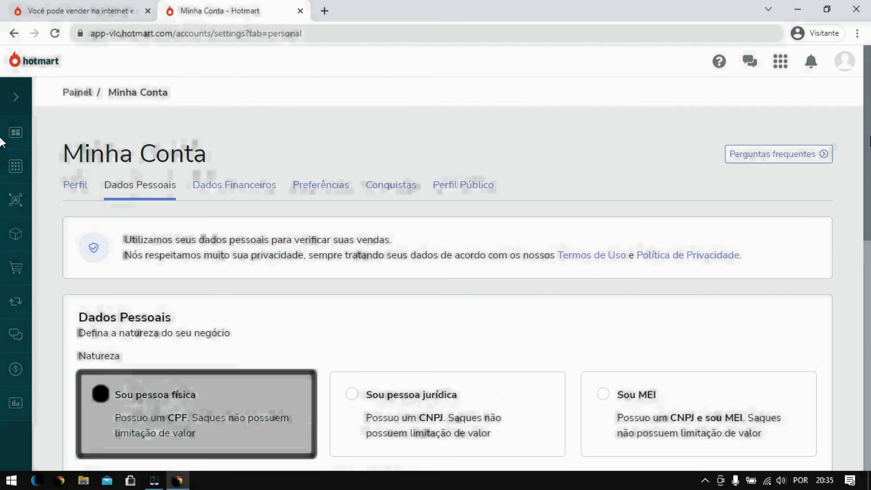
Go to the Dados Financeiros tab of Minha Conta
click(256, 195)
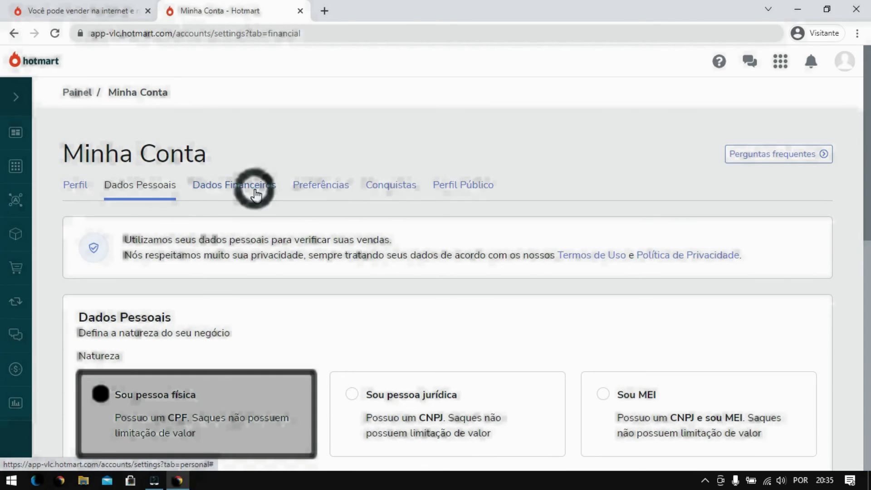